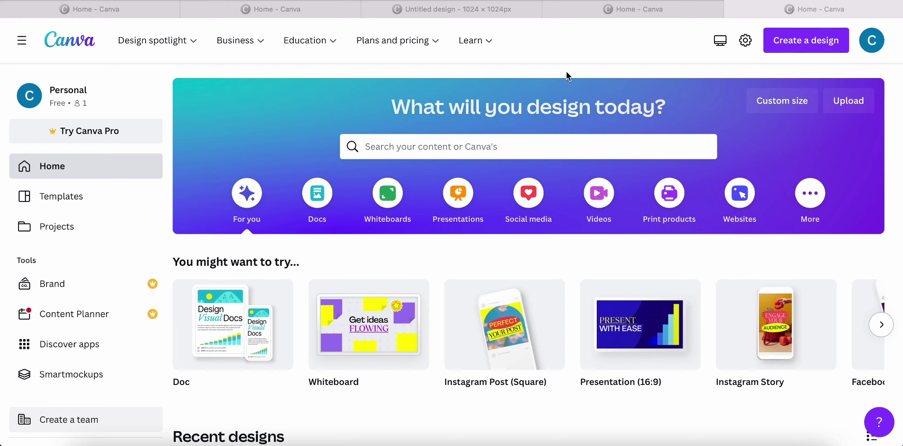
Upload Chatellerault-Lift-Table-1 (1) copy.jpg to Canva and open its 1200 × 1200 px preview.
{"action": "left_click", "coordinate": [844, 103]}
{"action": "left_click", "coordinate": [845, 102]}
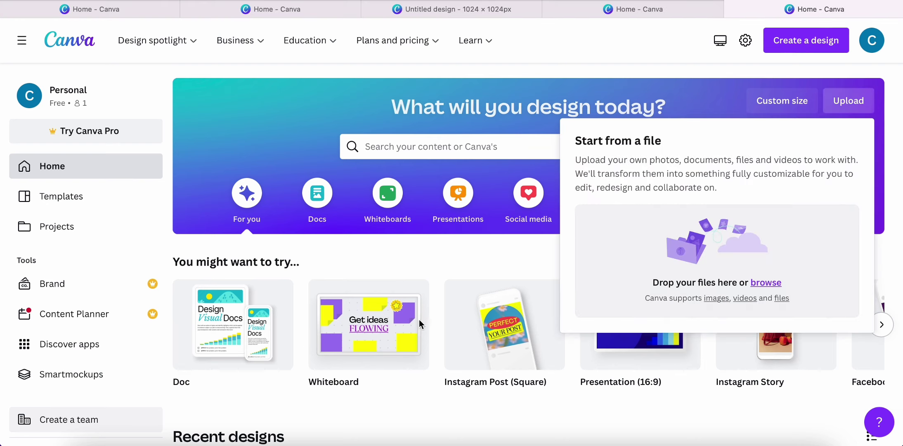
{"action": "left_click_drag", "start_coordinate": [93, 430], "coordinate": [722, 234]}
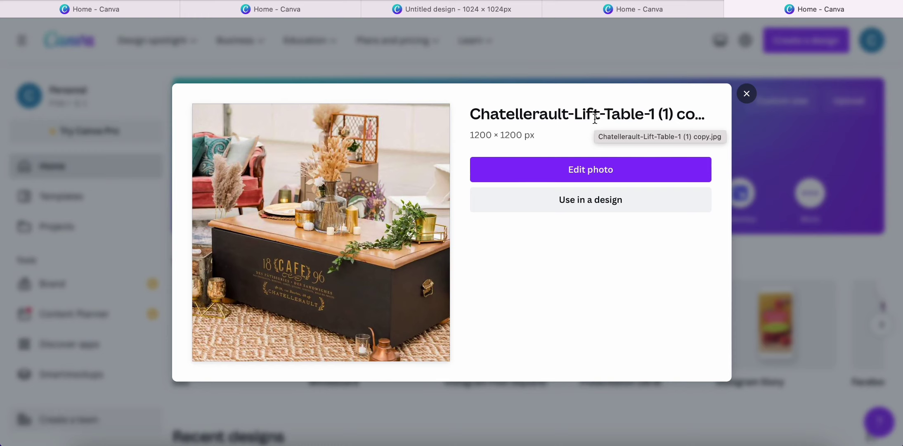
Create a new 1024 × 1024 px custom-size design from the table photo.
{"action": "left_click", "coordinate": [522, 204]}
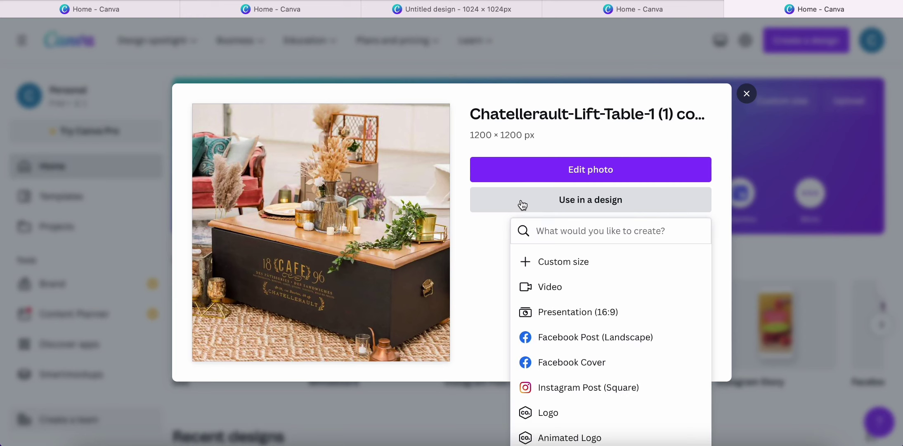
{"action": "left_click", "coordinate": [540, 267]}
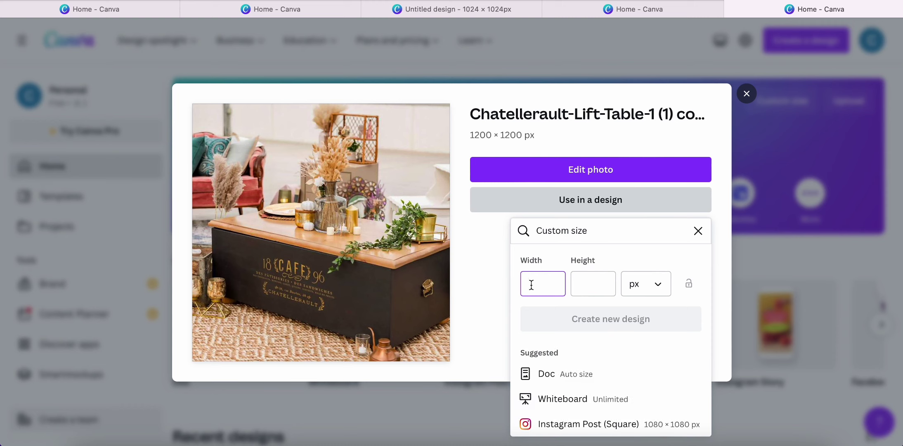
{"action": "type", "text": "1024"}
{"action": "left_click", "coordinate": [597, 283]}
{"action": "type", "text": "102"}
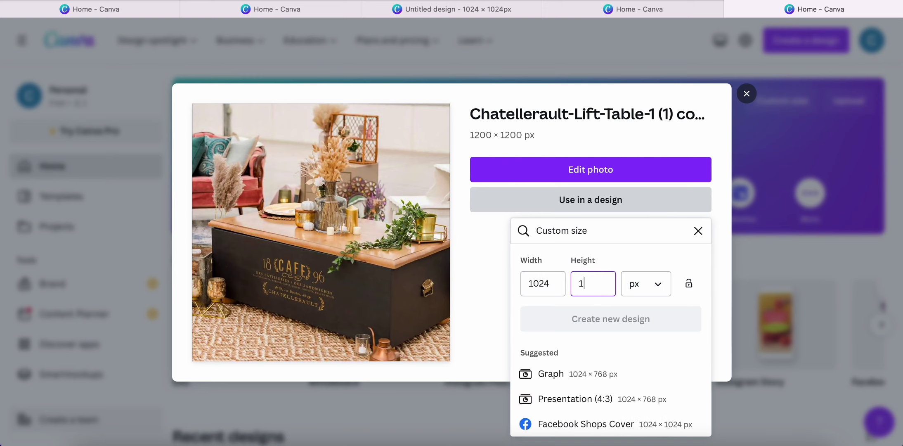
{"action": "type", "text": "4"}
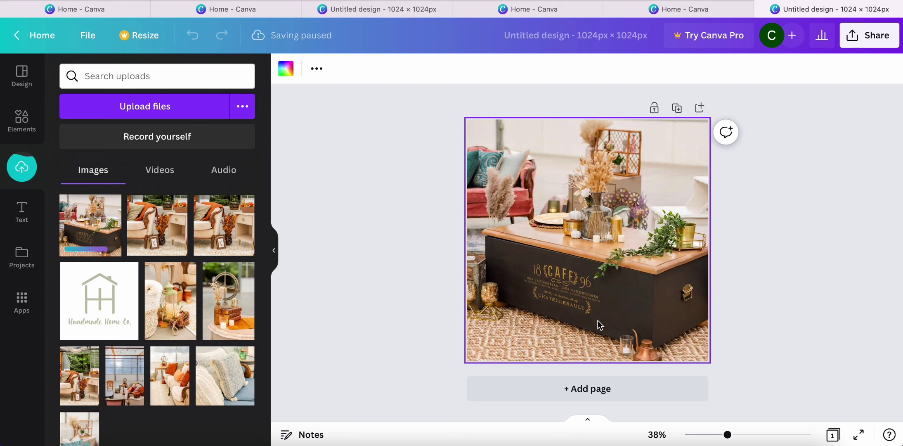
Select and then deselect the table photo, leaving a blank 1024 × 1024 design ready.
{"action": "left_click", "coordinate": [547, 232]}
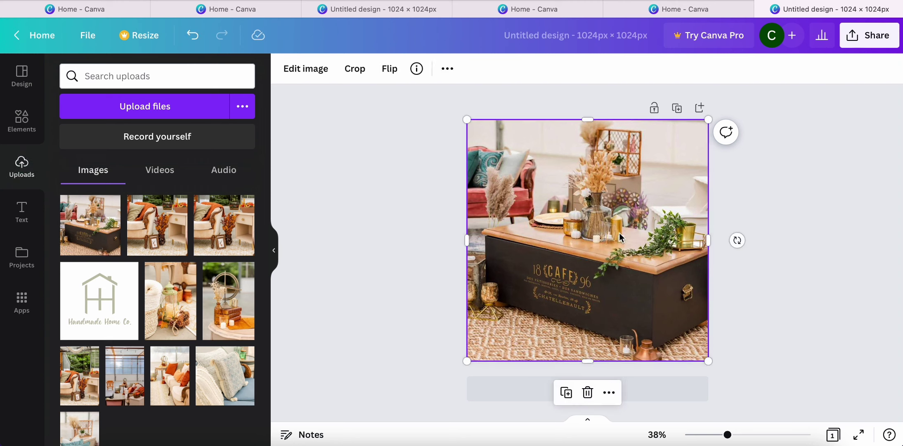
{"action": "left_click", "coordinate": [866, 268]}
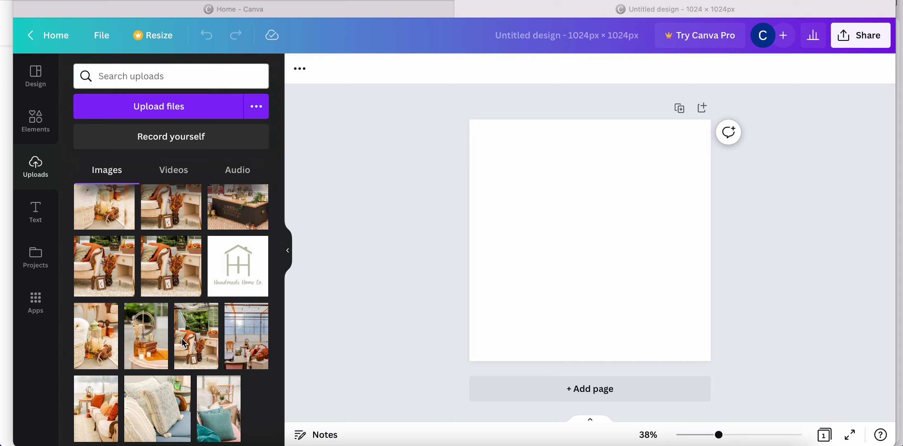
Place the chair photo across the page, adjust its crop, then delete it.
{"action": "left_click", "coordinate": [182, 339]}
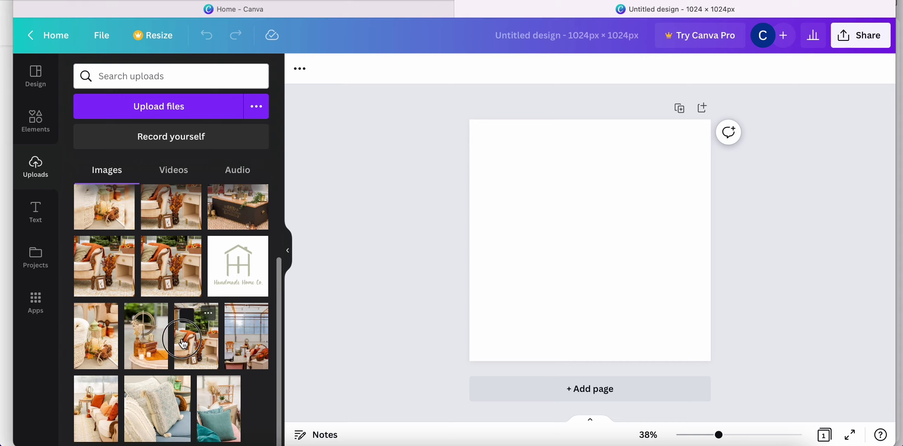
{"action": "left_click_drag", "start_coordinate": [183, 343], "coordinate": [200, 344]}
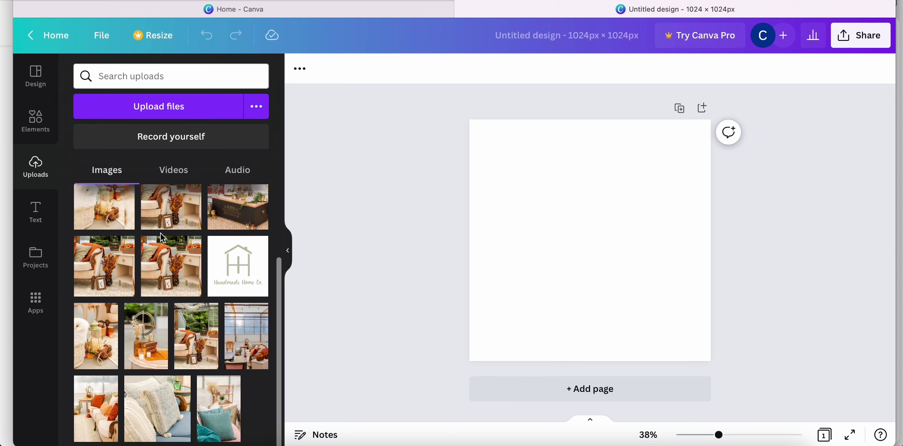
{"action": "mouse_move", "coordinate": [207, 349]}
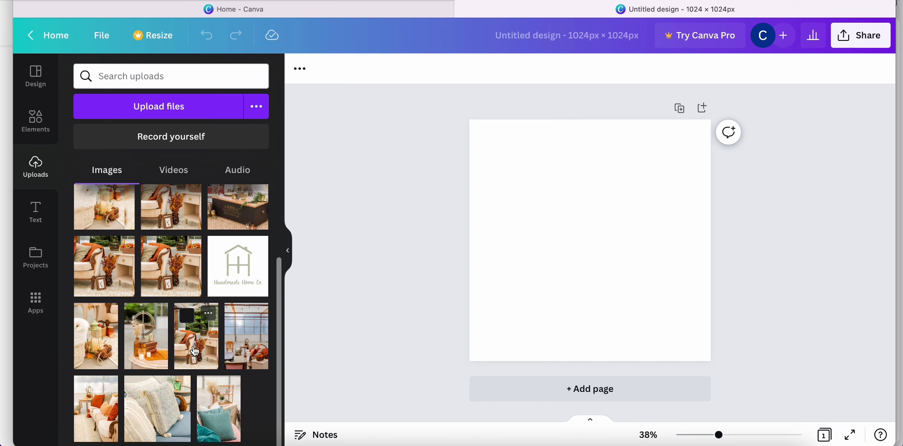
{"action": "left_click_drag", "start_coordinate": [196, 351], "coordinate": [502, 170]}
{"action": "double_click", "coordinate": [506, 251]}
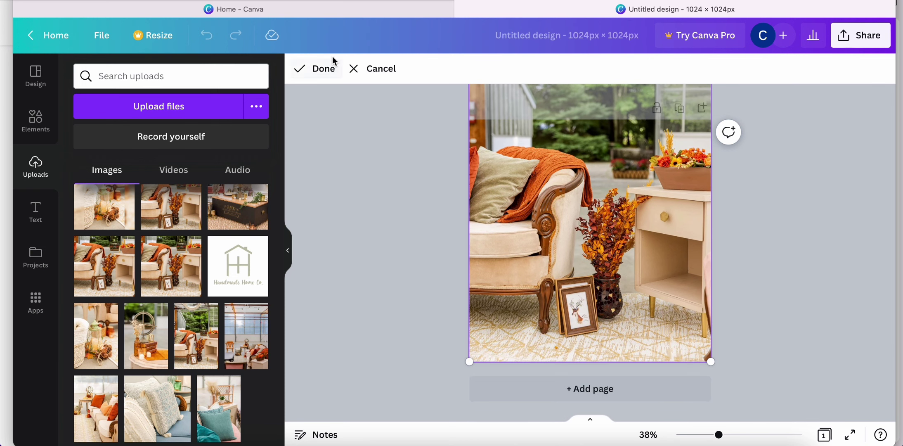
{"action": "left_click", "coordinate": [357, 247]}
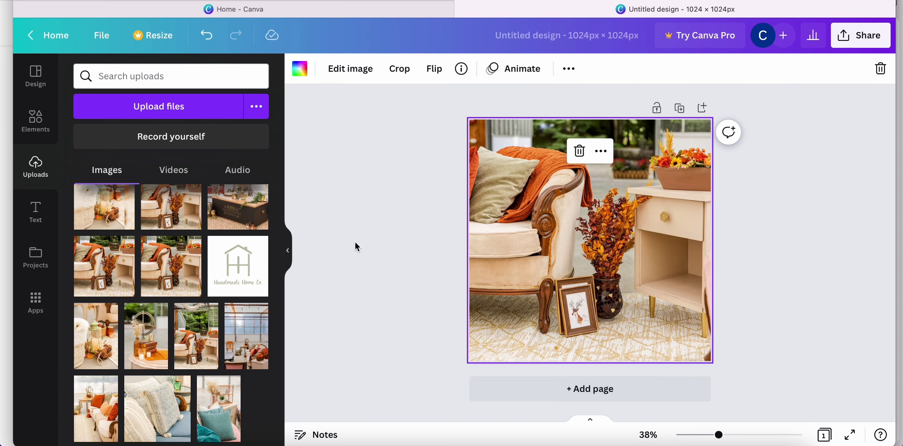
{"action": "left_click", "coordinate": [579, 153]}
Add the portrait chair photo, enlarge it to 683 × 1024, and centre it horizontally.
{"action": "left_click_drag", "start_coordinate": [197, 330], "coordinate": [582, 231]}
{"action": "left_click_drag", "start_coordinate": [521, 142], "coordinate": [508, 119]}
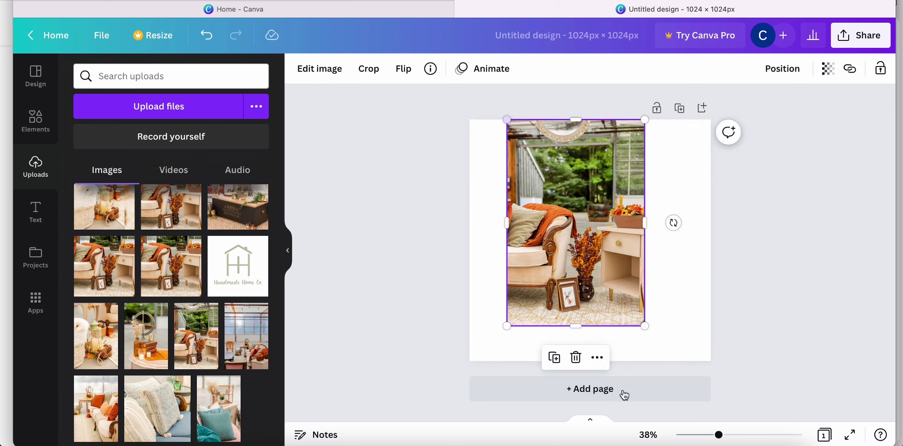
{"action": "left_click_drag", "start_coordinate": [645, 326], "coordinate": [656, 367]}
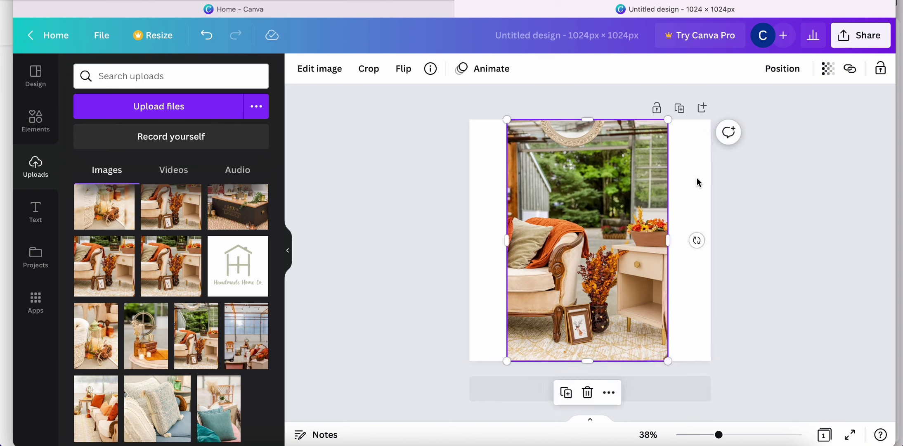
{"action": "left_click", "coordinate": [786, 187]}
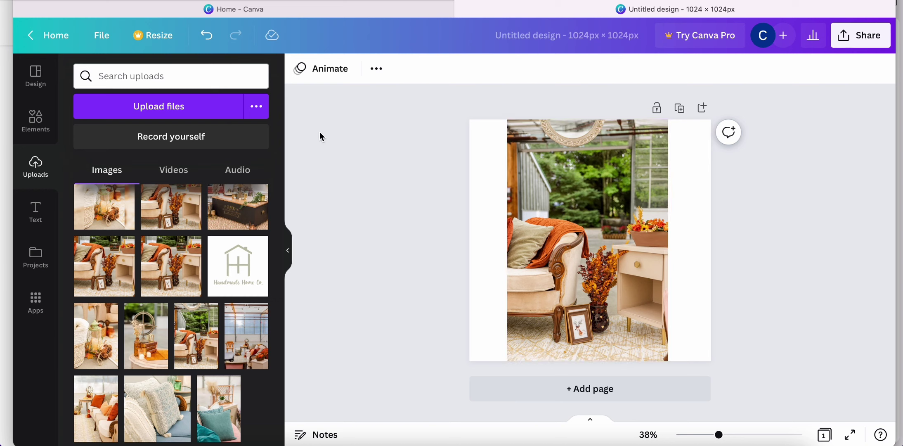
{"action": "left_click_drag", "start_coordinate": [584, 188], "coordinate": [585, 182]}
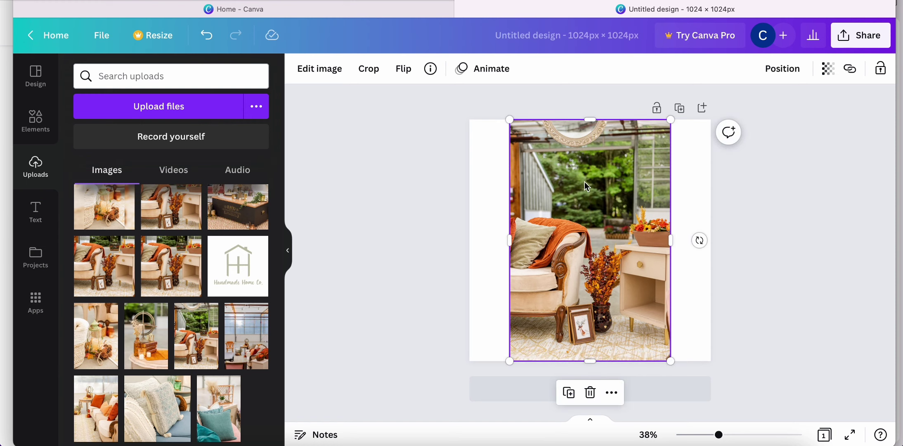
Replace the portrait with the chair photo as full-page background, reframed on the chair and side table.
{"action": "key", "text": "Delete"}
{"action": "left_click_drag", "start_coordinate": [198, 354], "coordinate": [473, 253]}
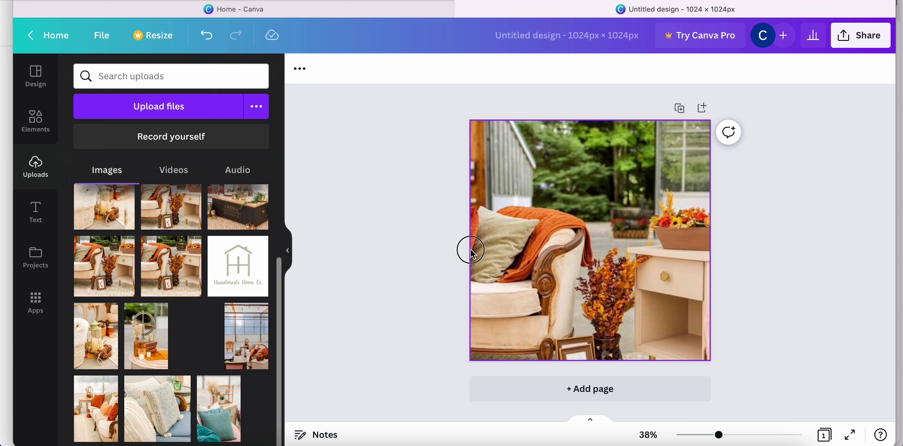
{"action": "double_click", "coordinate": [526, 239]}
{"action": "left_click_drag", "start_coordinate": [526, 239], "coordinate": [514, 202]}
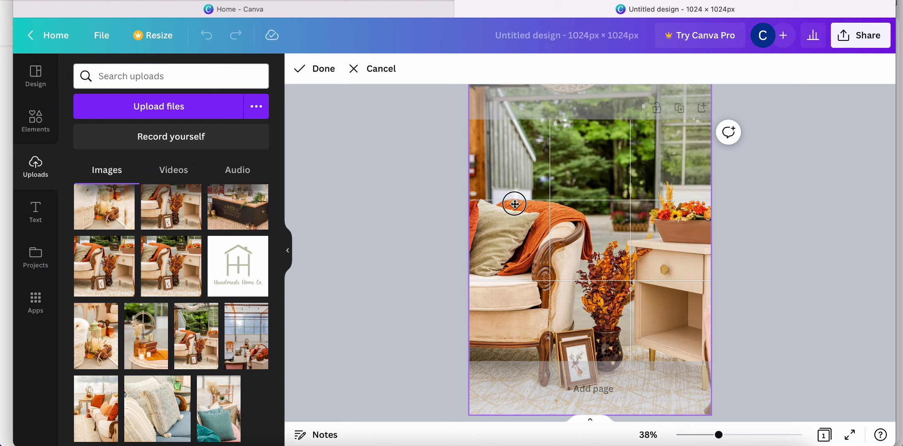
{"action": "left_click", "coordinate": [412, 229]}
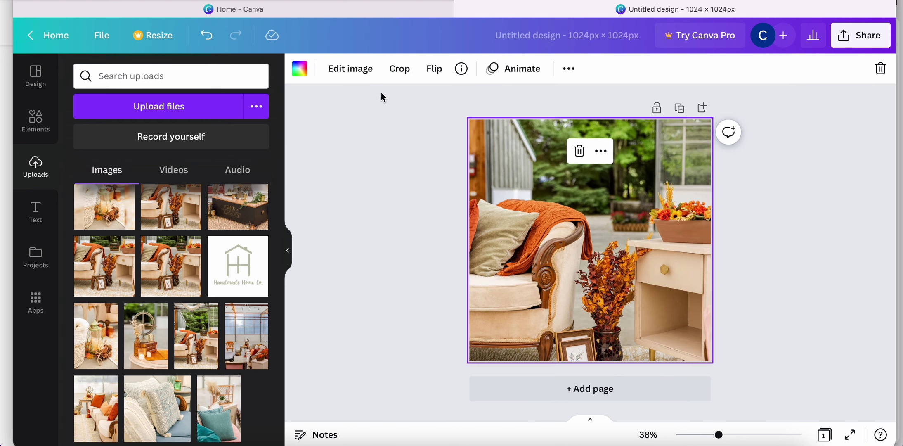
Apply the Blur effect at intensity 30 to the full-page chair background photo.
{"action": "left_click", "coordinate": [348, 71]}
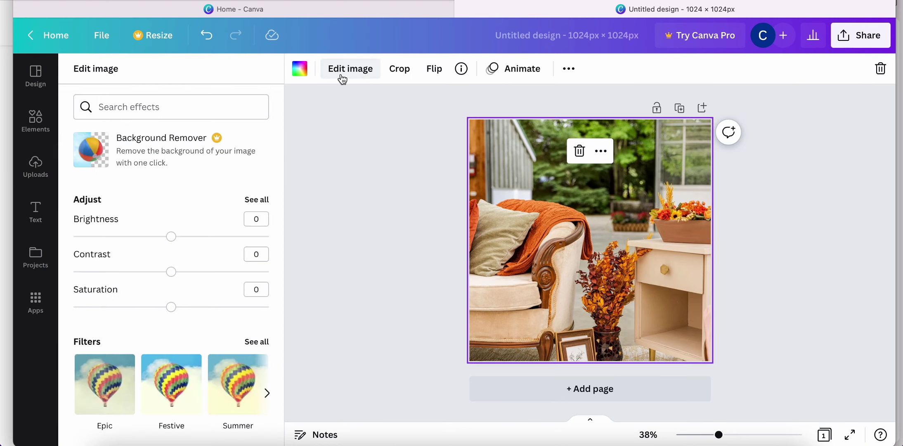
{"action": "left_click", "coordinate": [158, 115]}
{"action": "type", "text": "blur"}
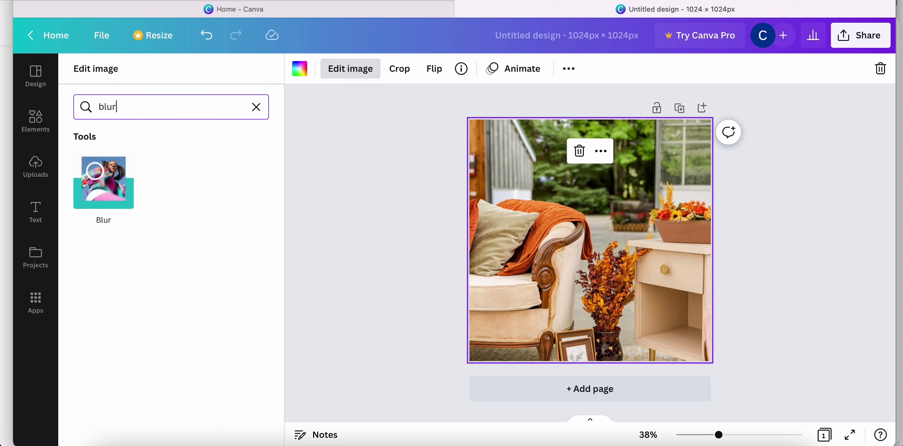
{"action": "left_click", "coordinate": [119, 190]}
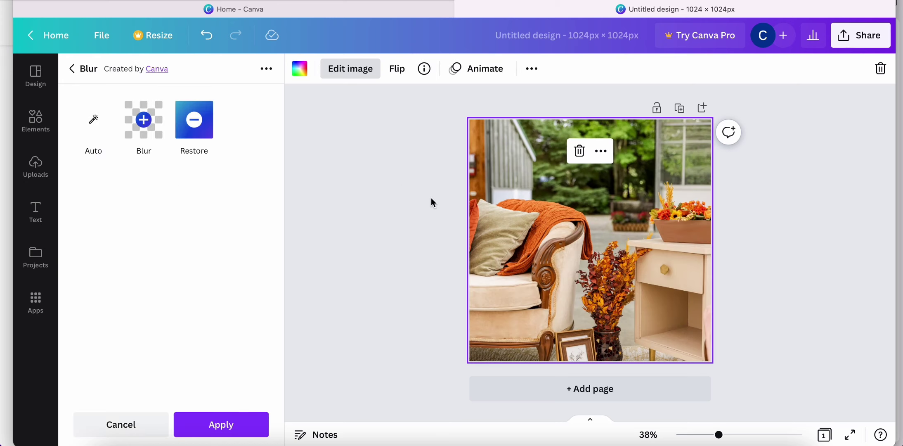
{"action": "left_click", "coordinate": [93, 130]}
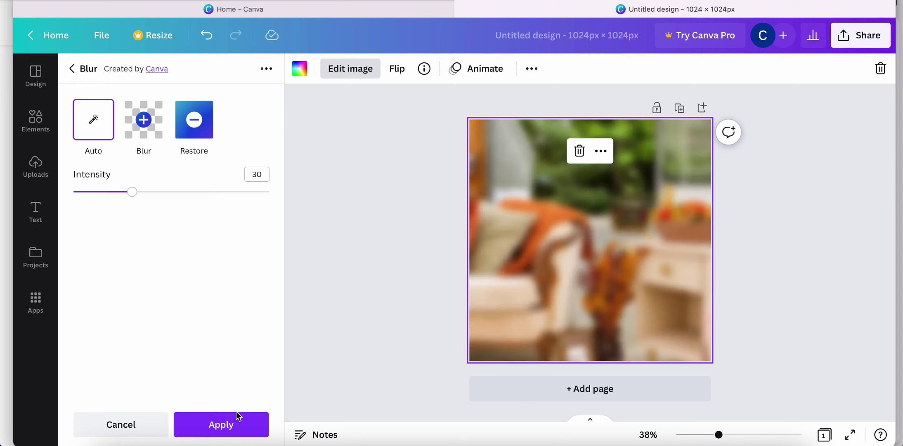
{"action": "left_click", "coordinate": [222, 432]}
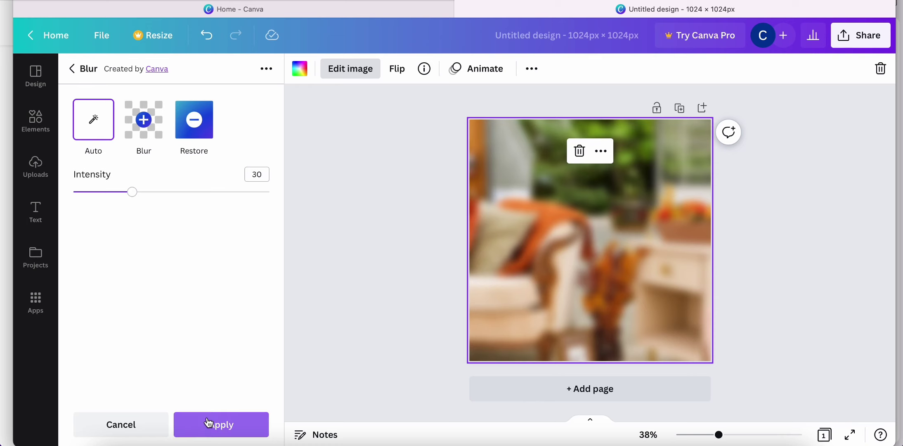
{"action": "left_click", "coordinate": [209, 422]}
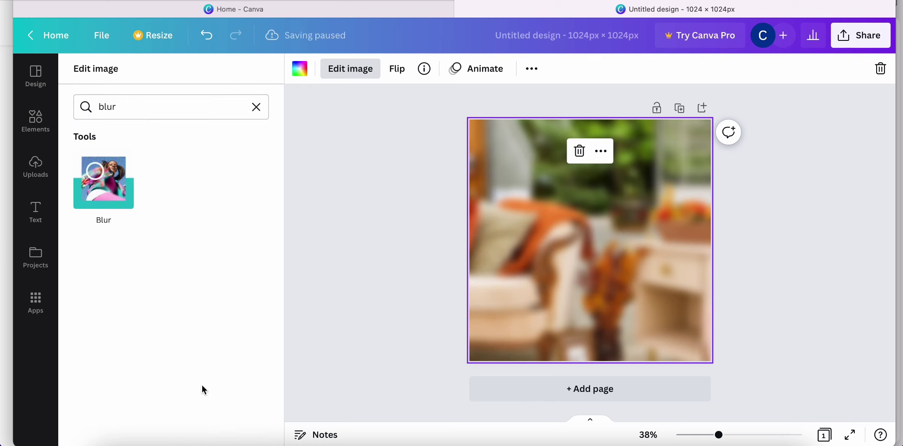
Add the portrait chair photo from Uploads, scale it to full page height, and centre it.
{"action": "left_click", "coordinate": [34, 174]}
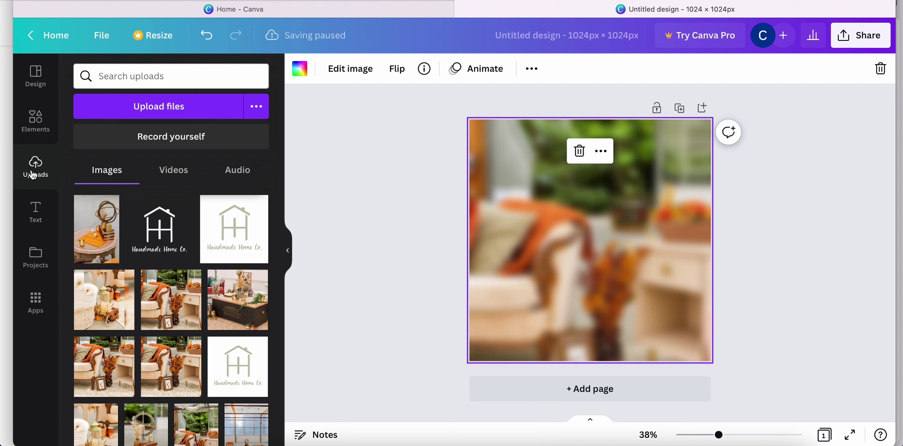
{"action": "scroll", "coordinate": [205, 362], "scroll_direction": "down", "scroll_amount": 2}
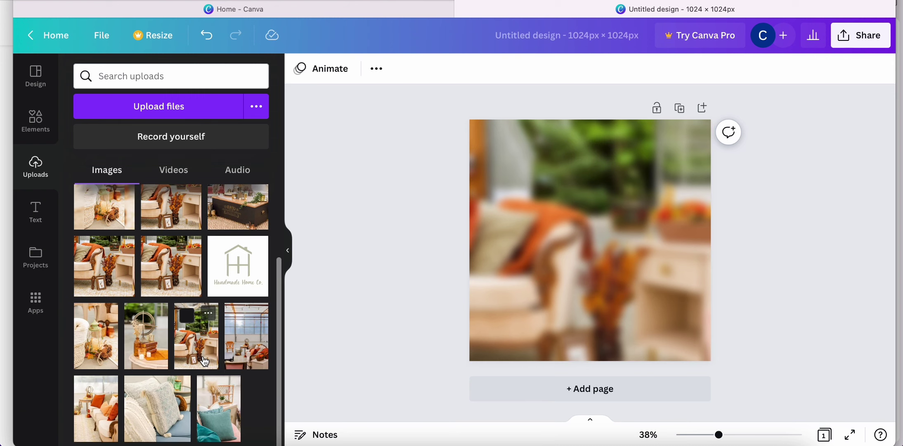
{"action": "left_click", "coordinate": [195, 352]}
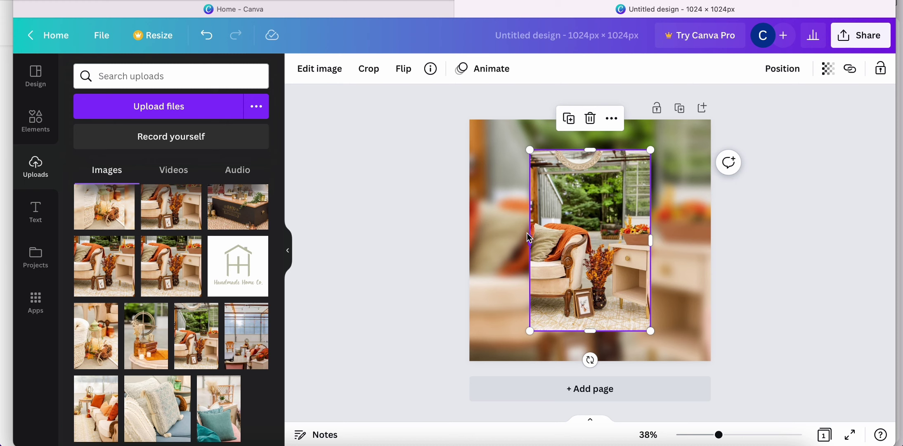
{"action": "left_click_drag", "start_coordinate": [530, 150], "coordinate": [510, 120]}
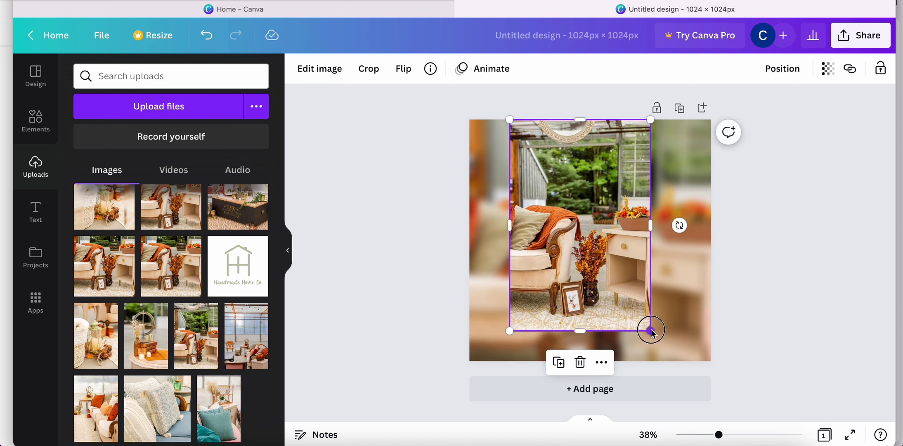
{"action": "left_click_drag", "start_coordinate": [651, 330], "coordinate": [670, 361]}
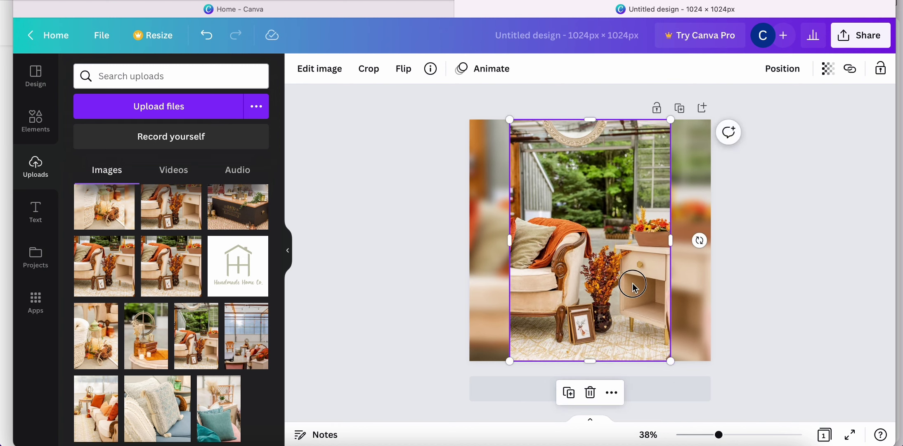
{"action": "left_click_drag", "start_coordinate": [635, 288], "coordinate": [634, 289]}
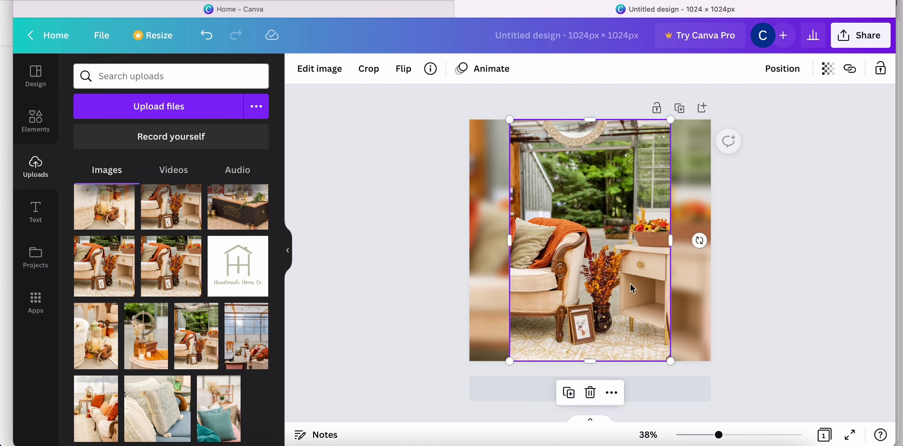
{"action": "left_click", "coordinate": [833, 244]}
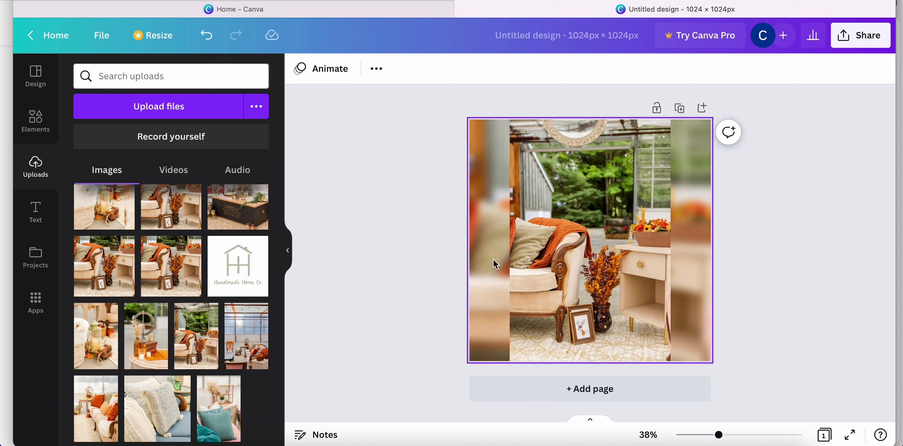
{"action": "left_click", "coordinate": [833, 175]}
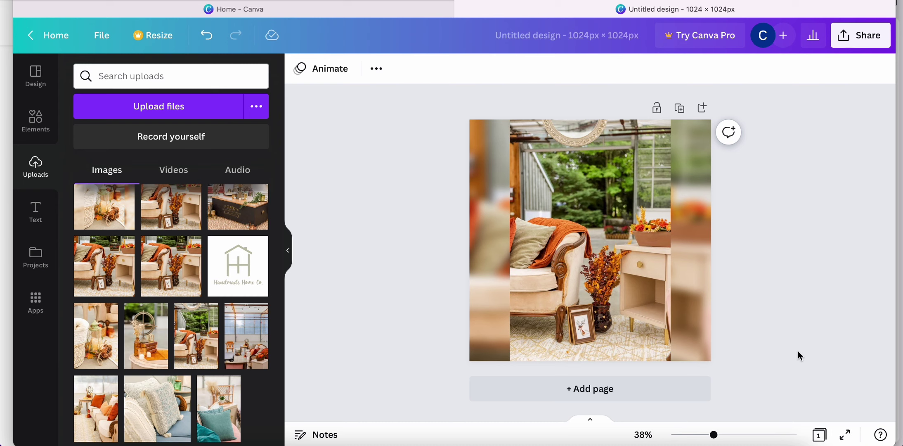
Download the square design with file type PNG and close the preview.
{"action": "left_click", "coordinate": [849, 43]}
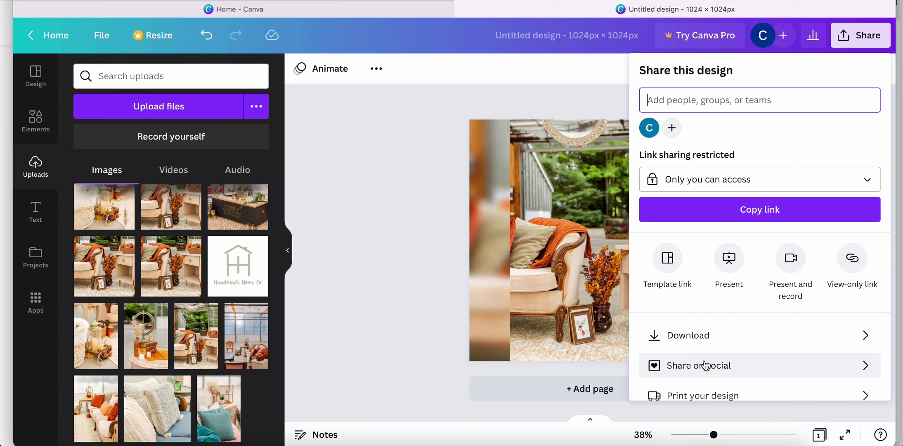
{"action": "left_click", "coordinate": [694, 342]}
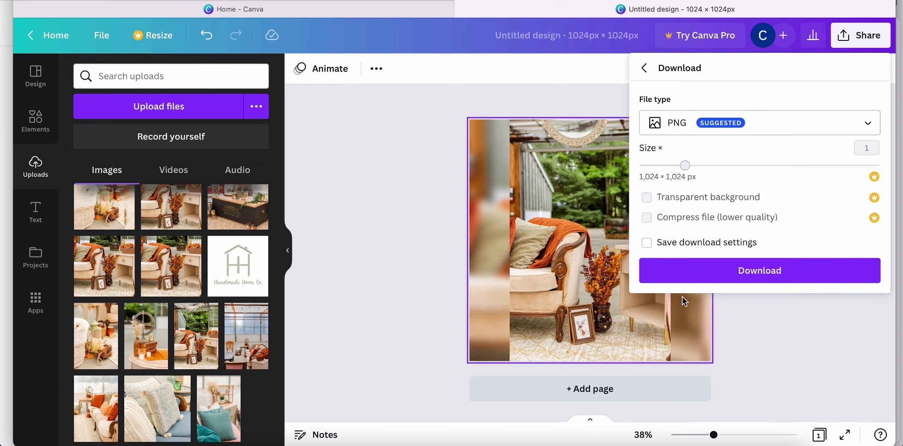
{"action": "left_click", "coordinate": [674, 133]}
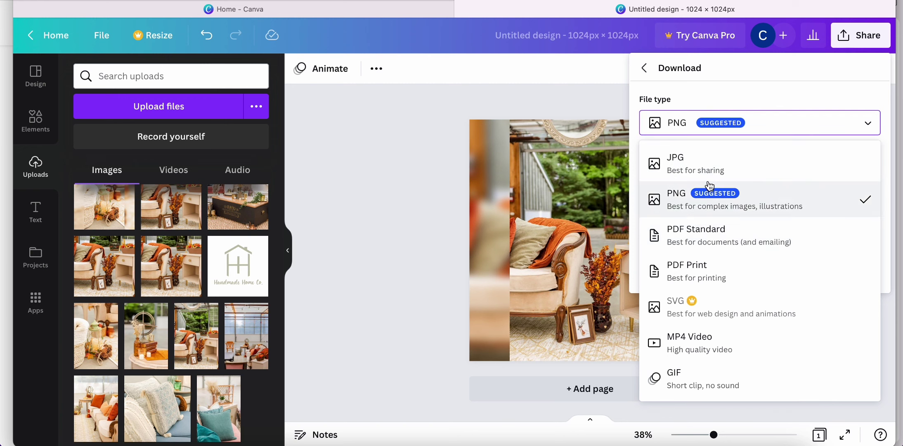
{"action": "left_click", "coordinate": [709, 197]}
{"action": "left_click", "coordinate": [697, 270]}
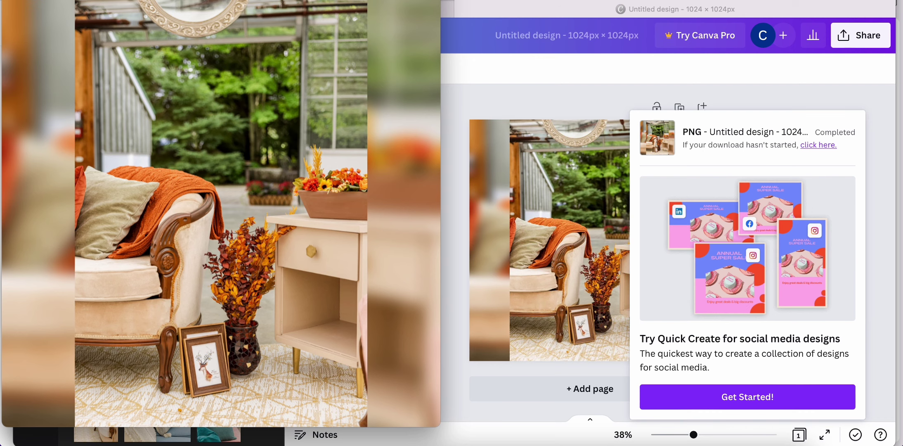
{"action": "key", "text": "Escape"}
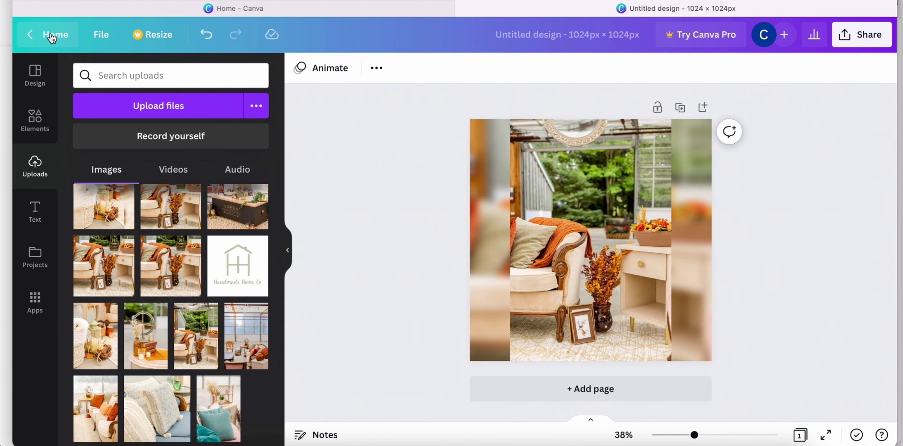
Go back to the Canva Home page from the design editor.
{"action": "left_click", "coordinate": [52, 36]}
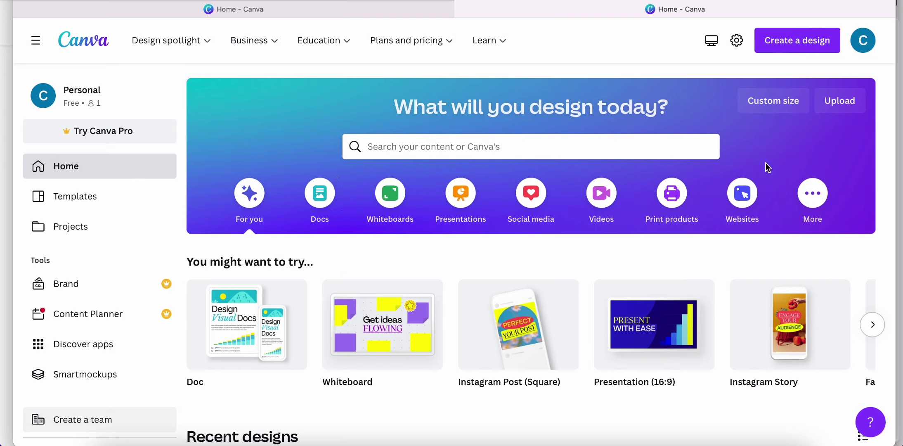
Upload Untitled design-47.png and start a custom-size design for it, width 1080 px.
{"action": "left_click", "coordinate": [840, 101]}
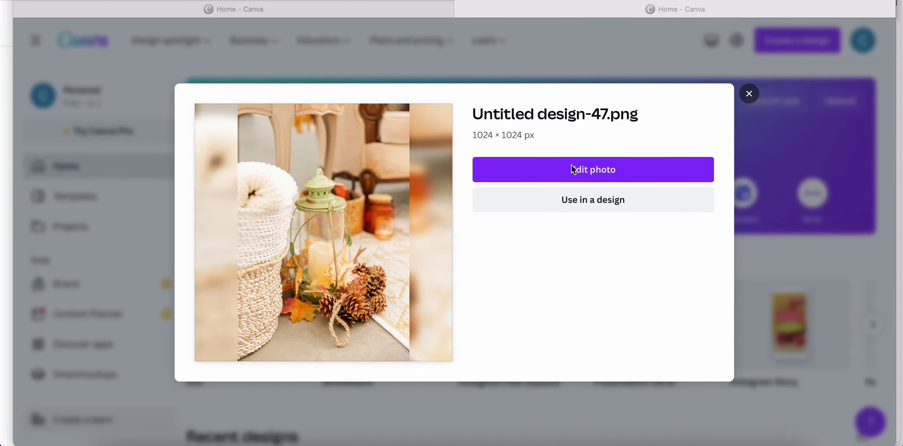
{"action": "left_click", "coordinate": [567, 197]}
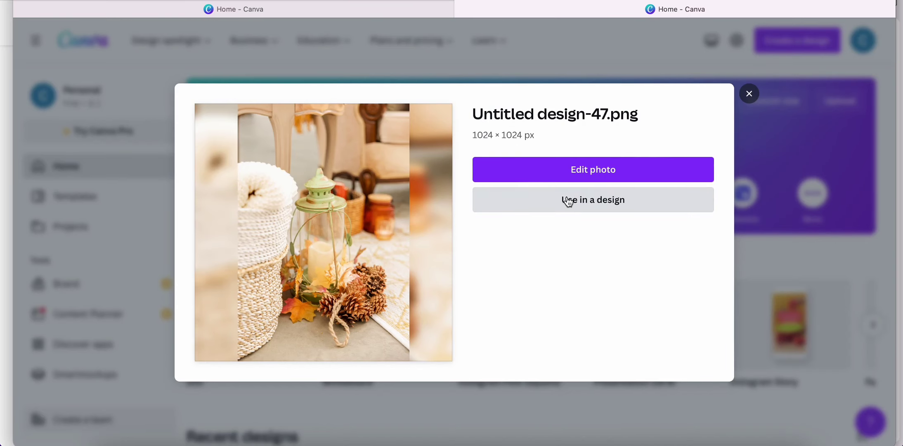
{"action": "left_click", "coordinate": [561, 207]}
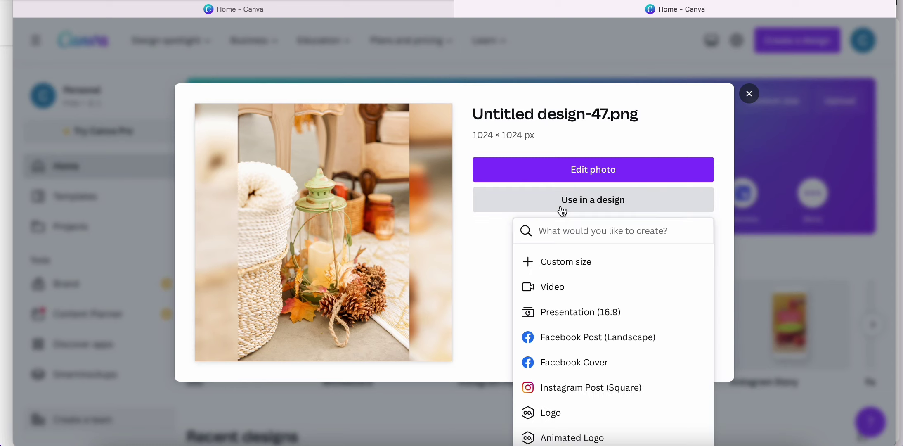
{"action": "left_click", "coordinate": [562, 262]}
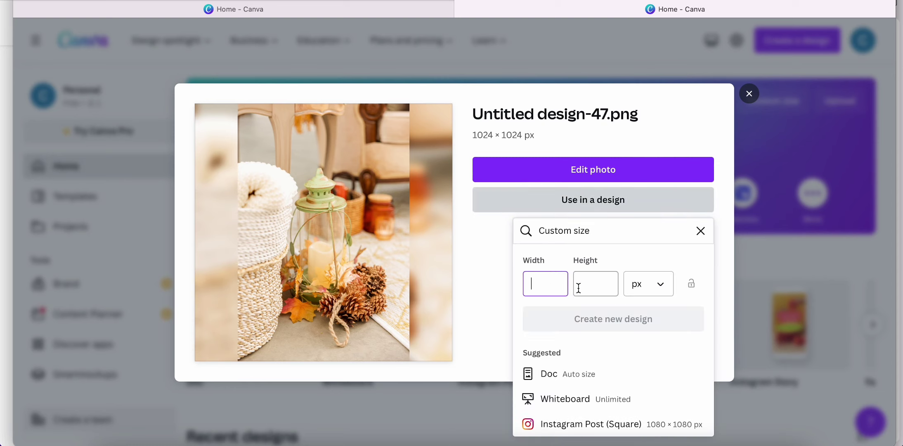
{"action": "type", "text": "1080"}
{"action": "left_click", "coordinate": [603, 289]}
Enter width 1080 and create a new 1080 × 1080 px design from Untitled design-47.png.
{"action": "type", "text": "1080"}
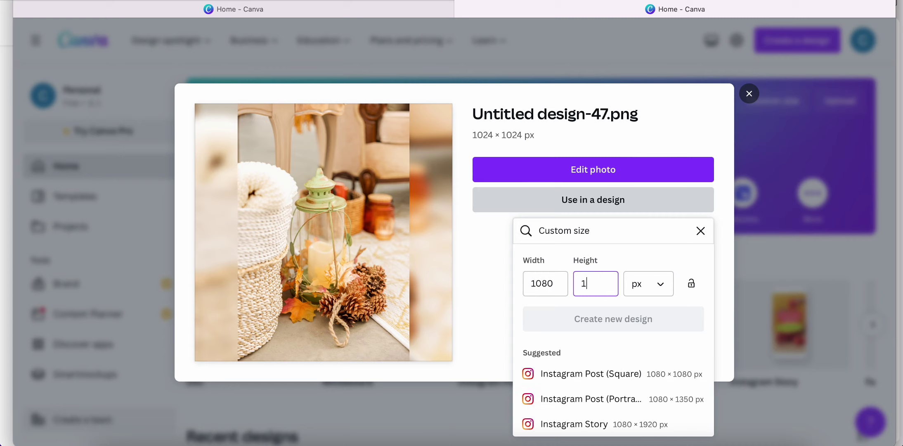
{"action": "left_click", "coordinate": [602, 323]}
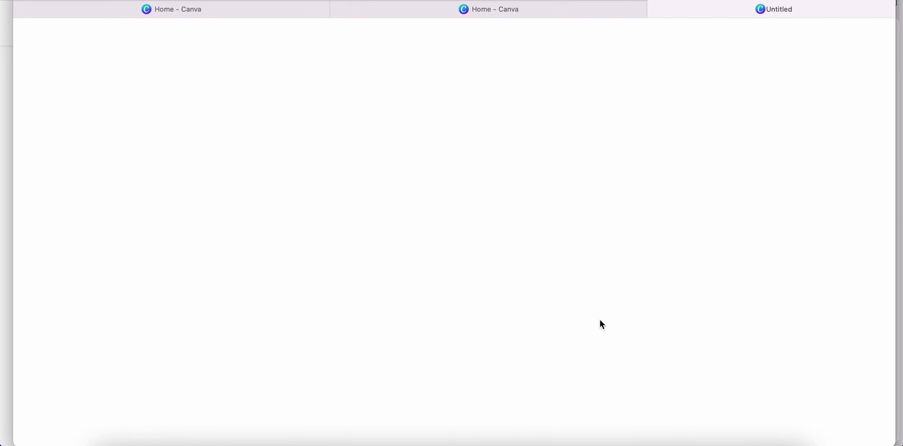